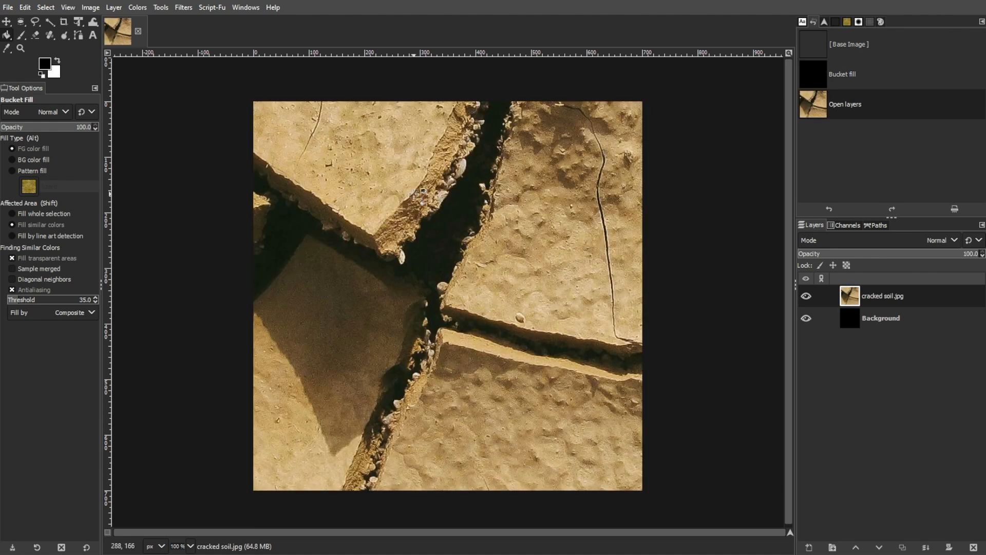
Step: Scale the cracked soil layer proportionally to a height of 700 px
left_click(114, 8)
left_click(132, 210)
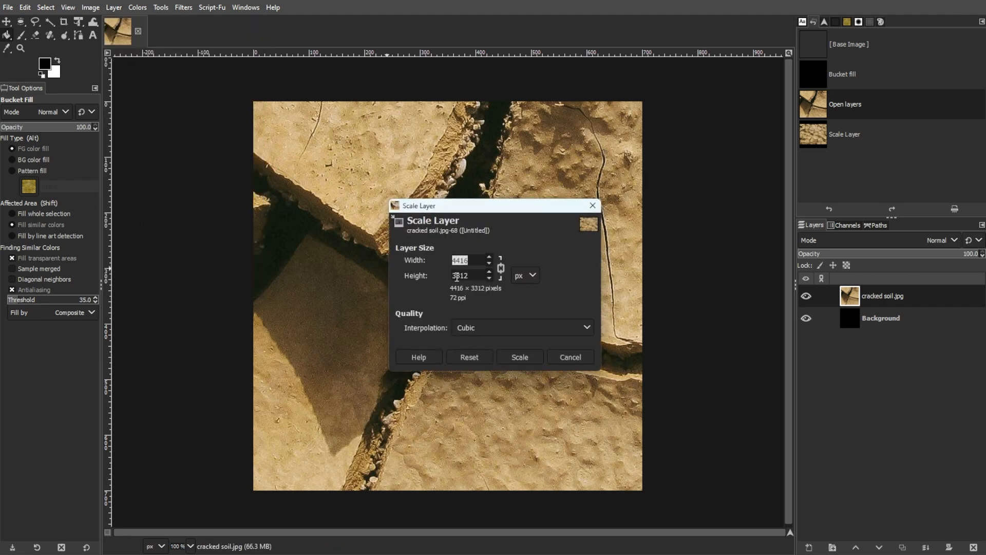
left_click_drag(483, 280, 409, 275)
type("700")
left_click(504, 355)
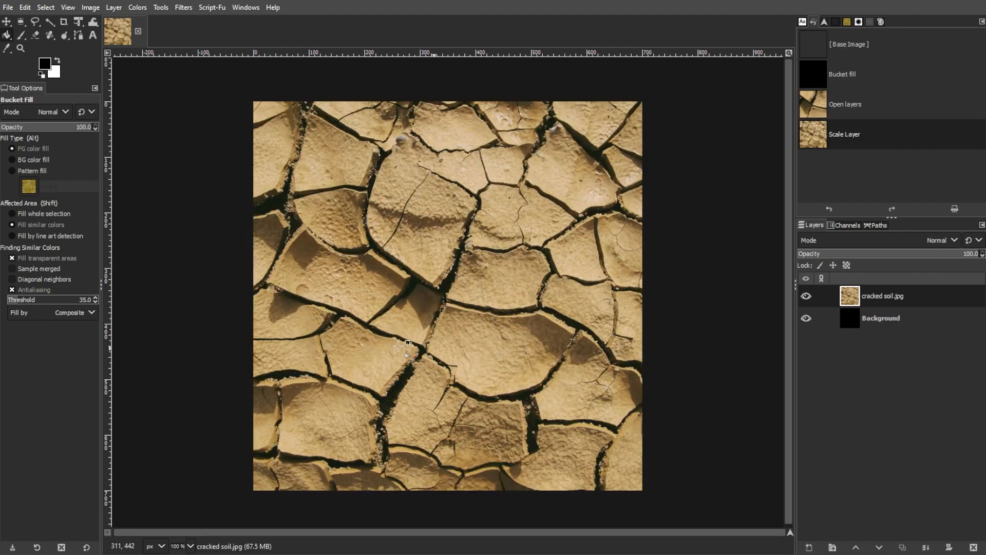
Step: Align and distribute the cracked soil layer's vertical and horizontal centers relative to the image with the Alignment tool
right_click(7, 22)
left_click(30, 37)
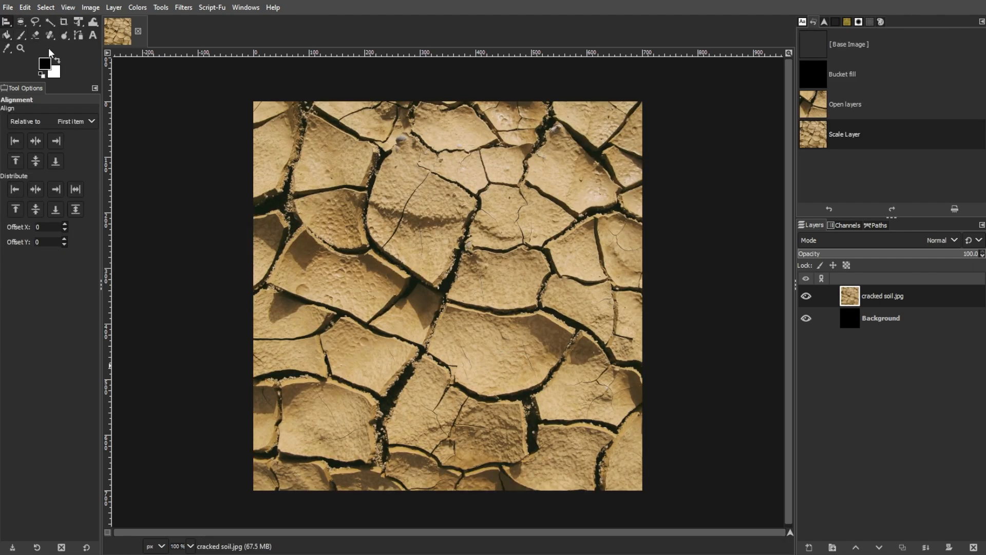
left_click(489, 252)
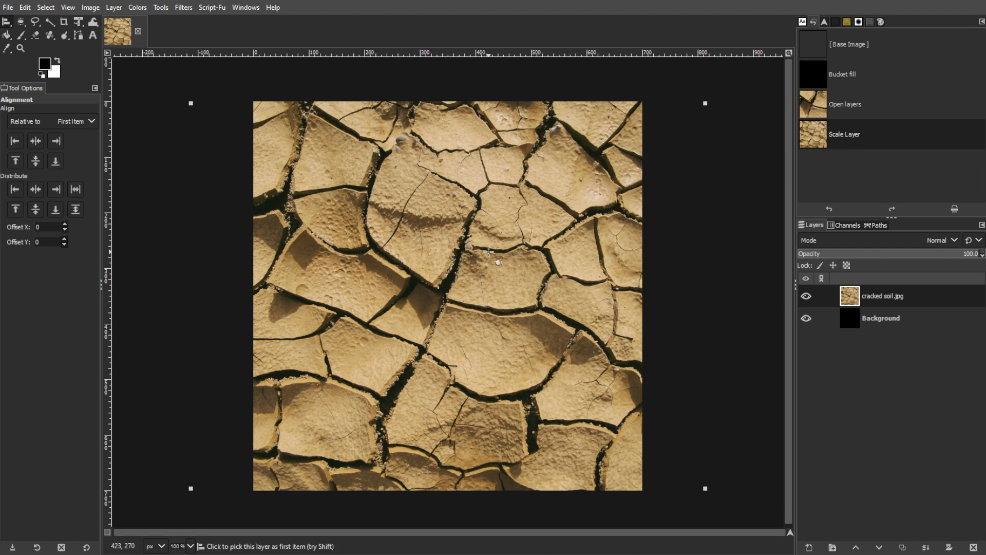
left_click(35, 161)
left_click(35, 161)
left_click(39, 209)
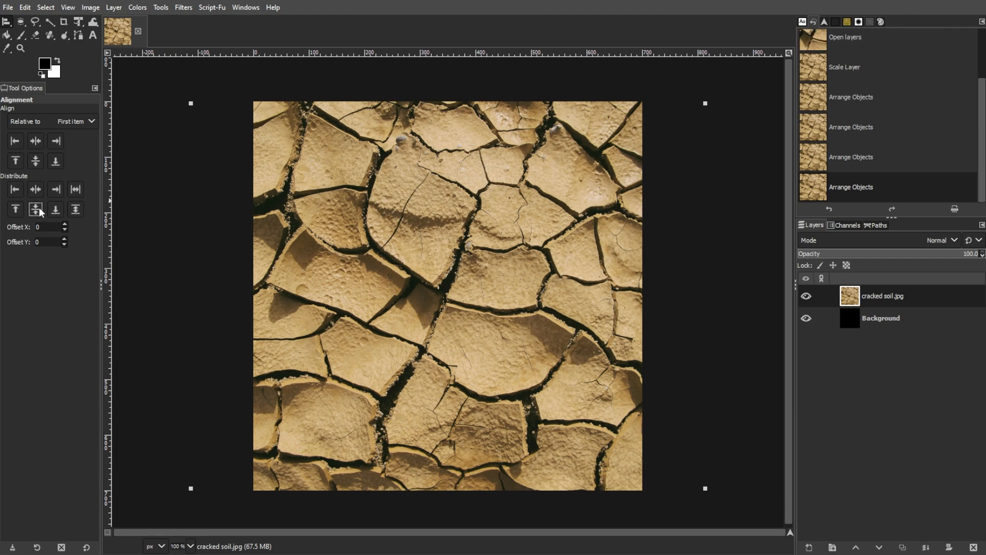
left_click(69, 118)
left_click(55, 152)
left_click(36, 161)
left_click(36, 211)
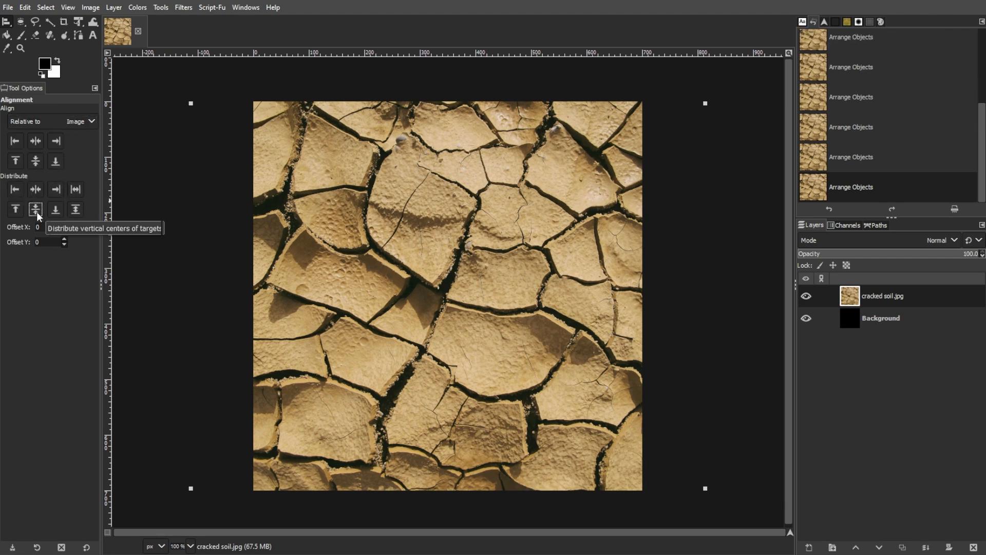
left_click(35, 141)
left_click(36, 190)
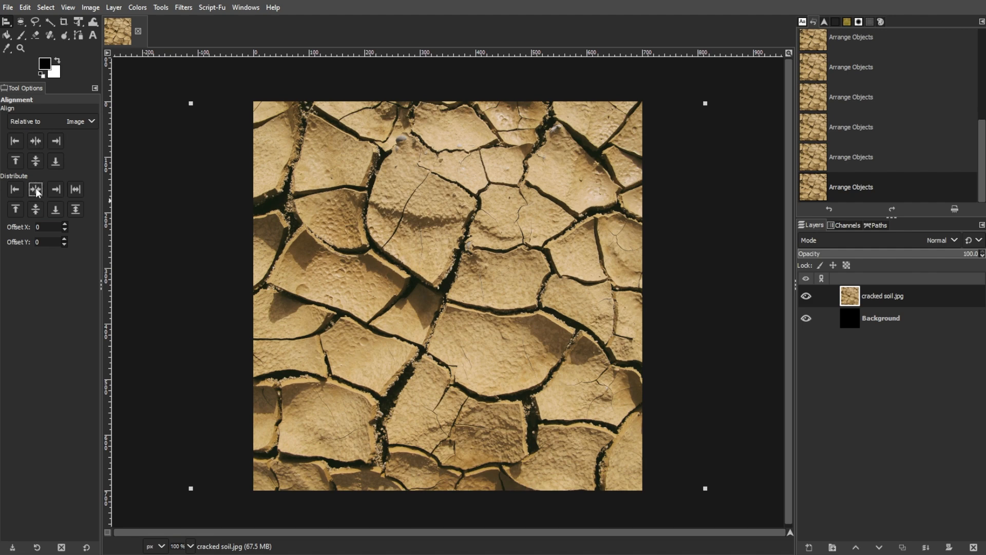
Step: Resize the cracked soil layer's boundary to the image size and switch to the Move tool
left_click(114, 7)
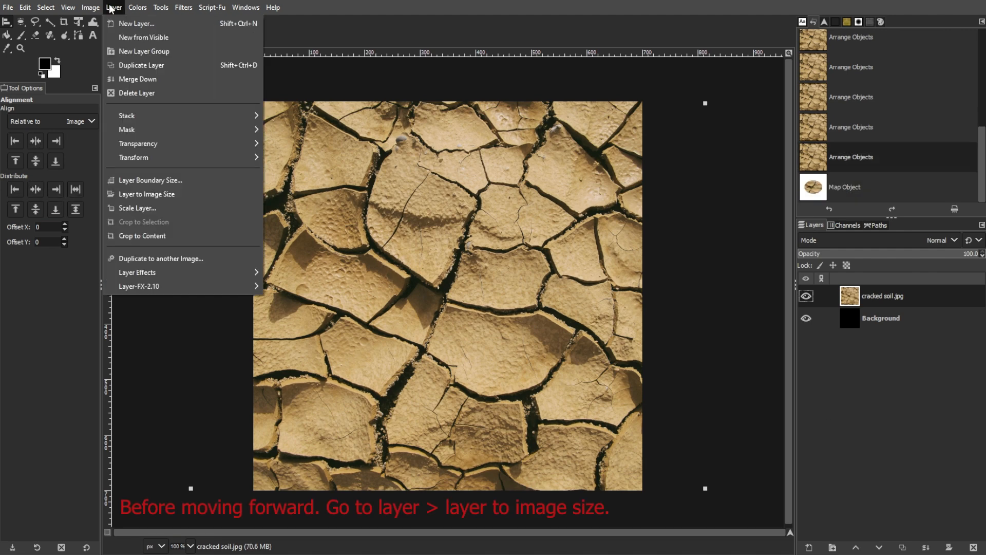
left_click(131, 194)
left_click(7, 24)
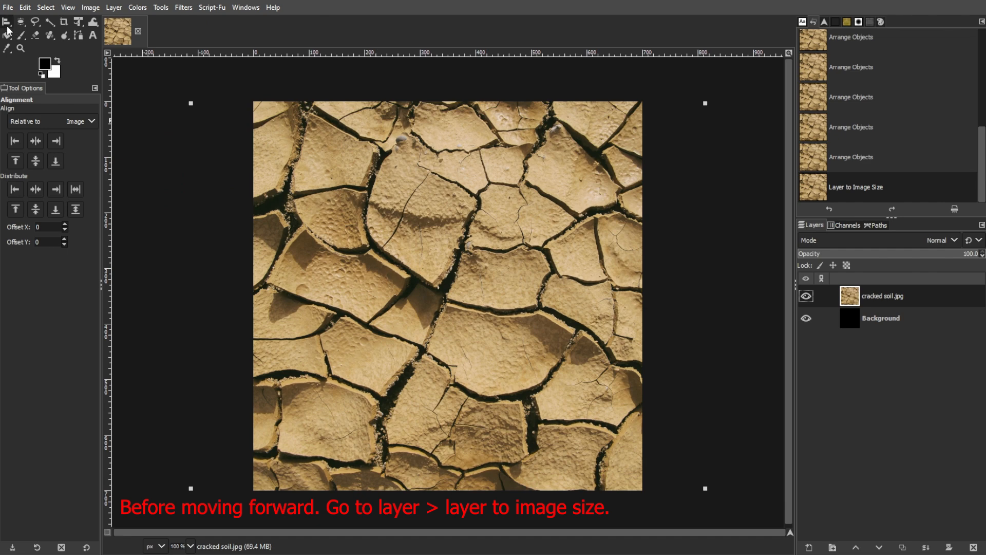
left_click(47, 25)
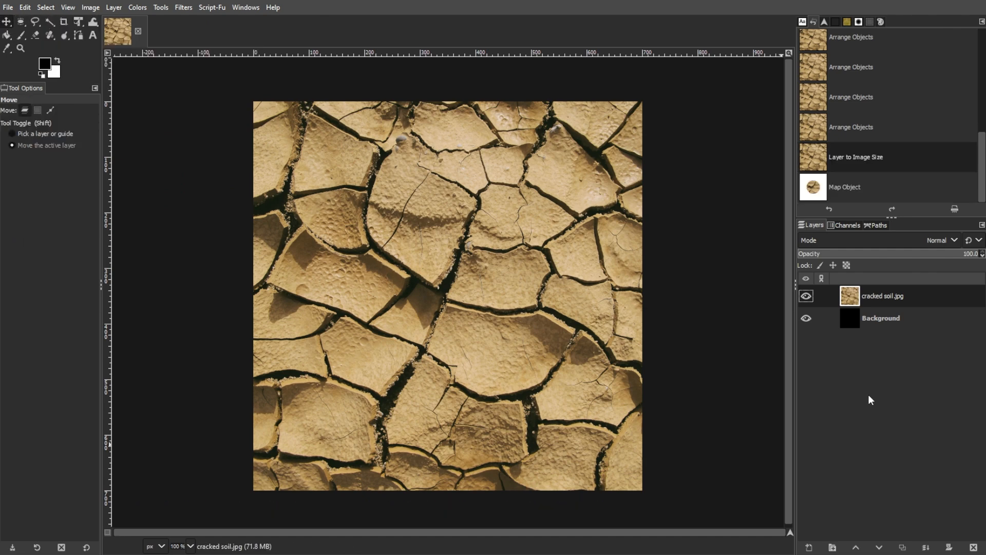
Step: Set up the Map Object filter on the cracked soil layer with Sphere mapping and a transparent background
left_click(182, 7)
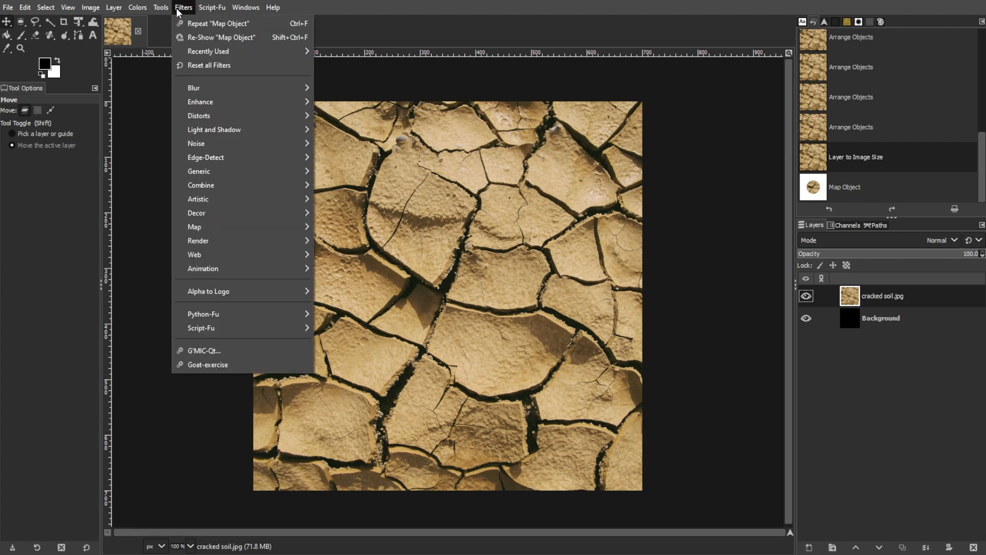
mouse_move(217, 224)
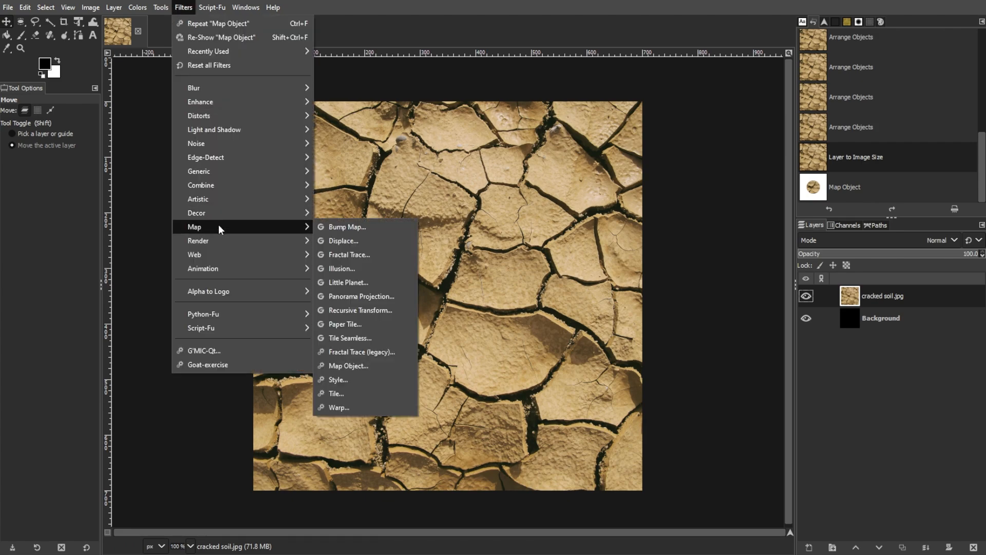
left_click(358, 367)
left_click_drag(277, 197, 635, 201)
left_click(683, 275)
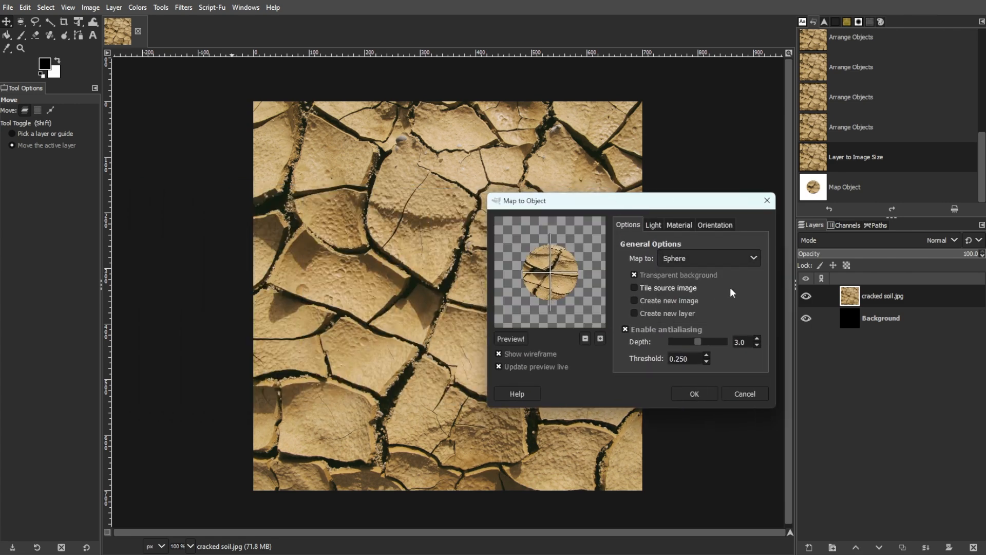
Step: Choose the light source type, check the default material and orientation settings, and apply the sphere mapping
left_click(655, 224)
left_click(707, 255)
left_click(705, 301)
left_click(676, 224)
left_click(714, 224)
left_click(679, 225)
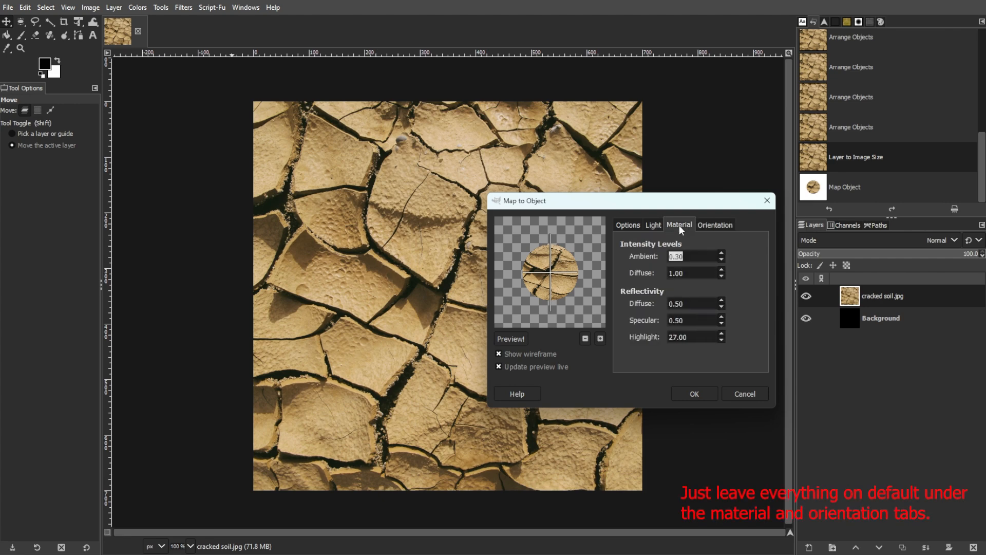
left_click(633, 225)
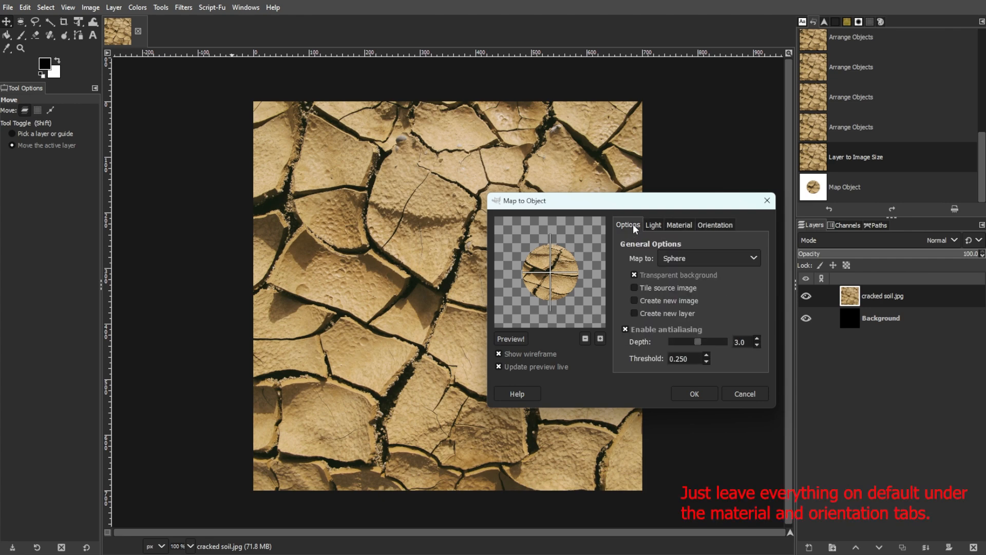
left_click(680, 391)
Step: Invert the sphere's colors and unwrap it using Polar Coordinates with To polar disabled
left_click(137, 7)
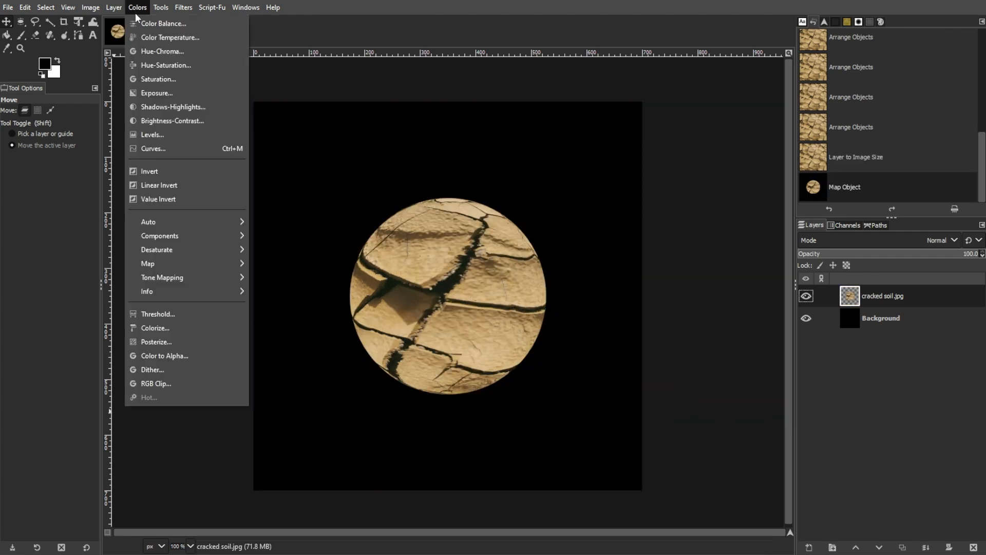
left_click(163, 170)
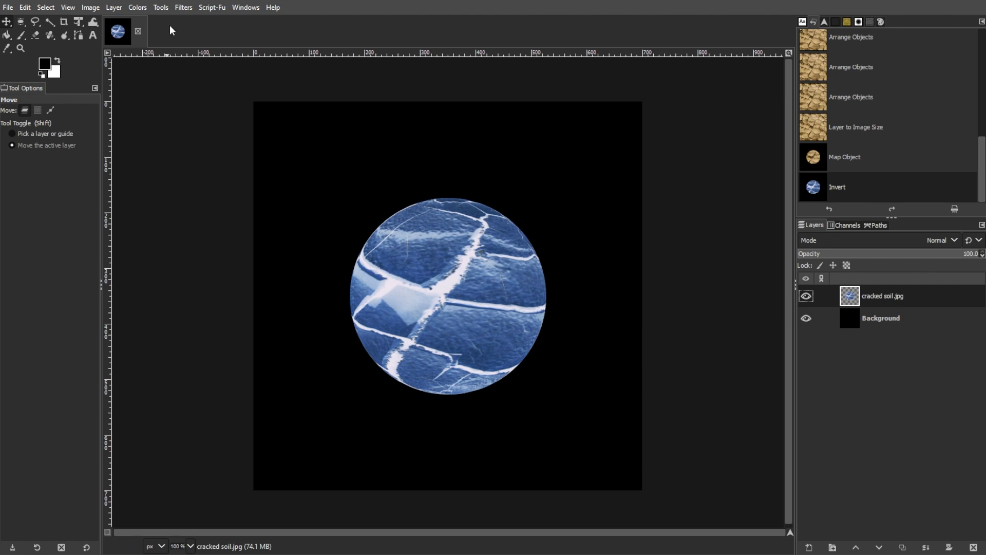
left_click(184, 8)
mouse_move(225, 118)
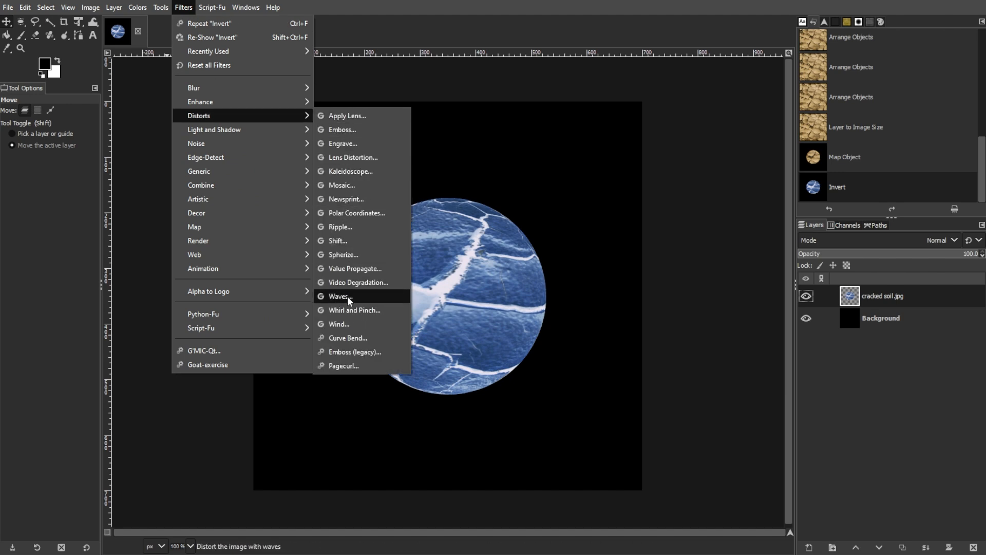
left_click(351, 214)
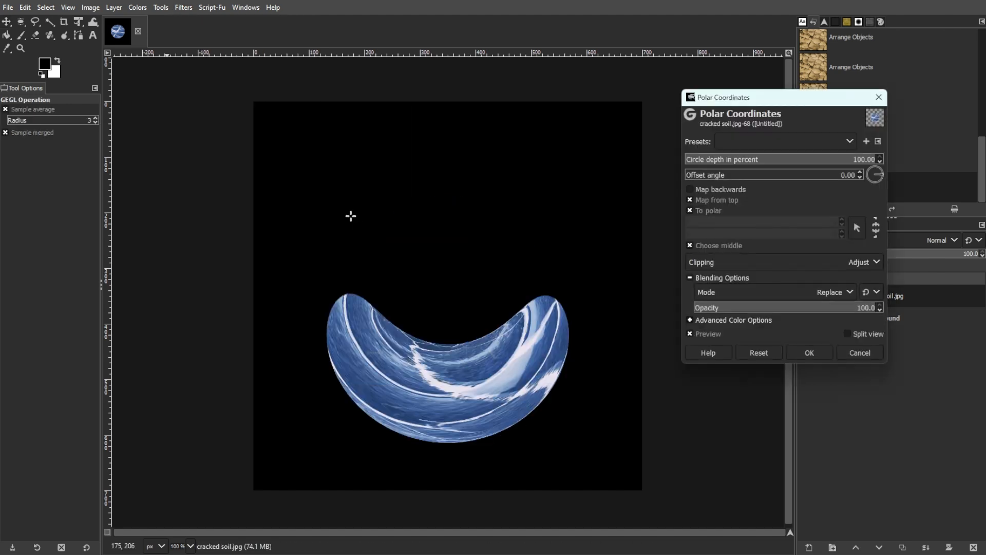
left_click(690, 211)
left_click(809, 355)
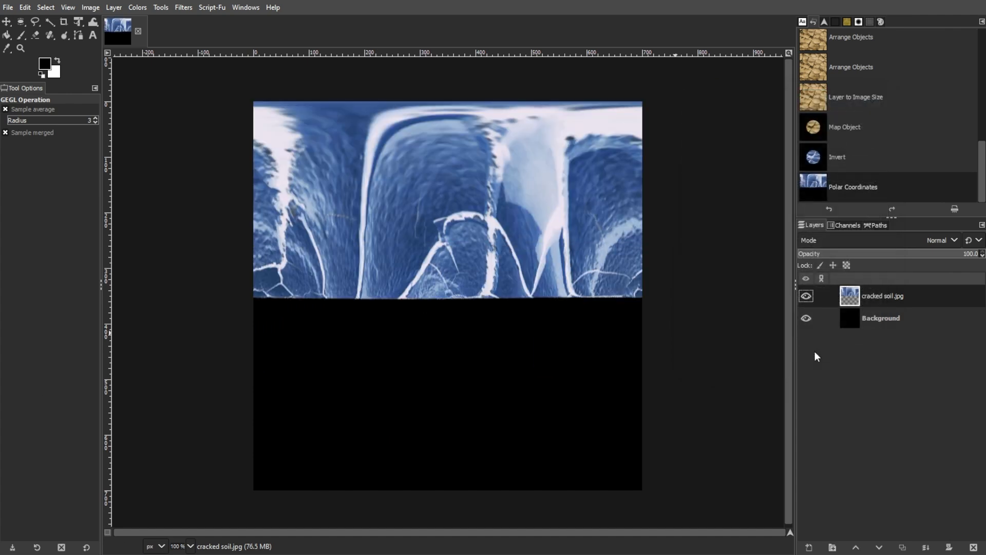
Step: Rotate the whole image 90° clockwise
left_click(90, 7)
mouse_move(113, 98)
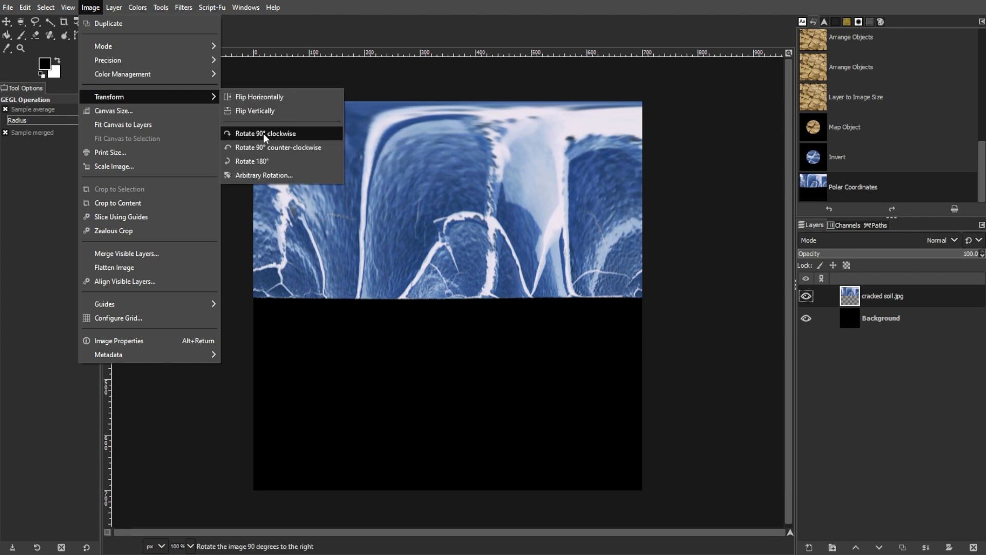
left_click(264, 133)
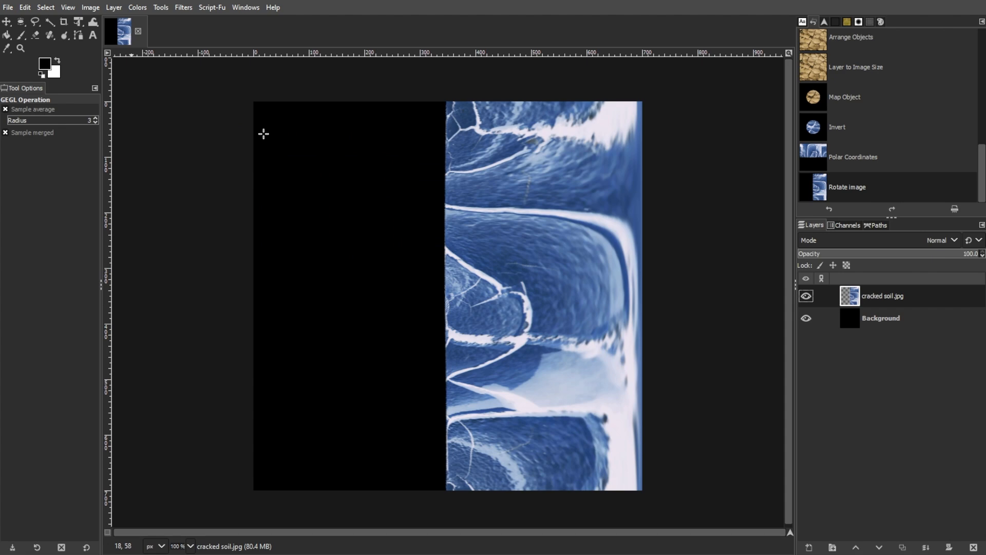
Step: Apply the Wind filter twice with Wind style, Left direction, Leading edge, threshold 5 and strength 37
left_click(185, 9)
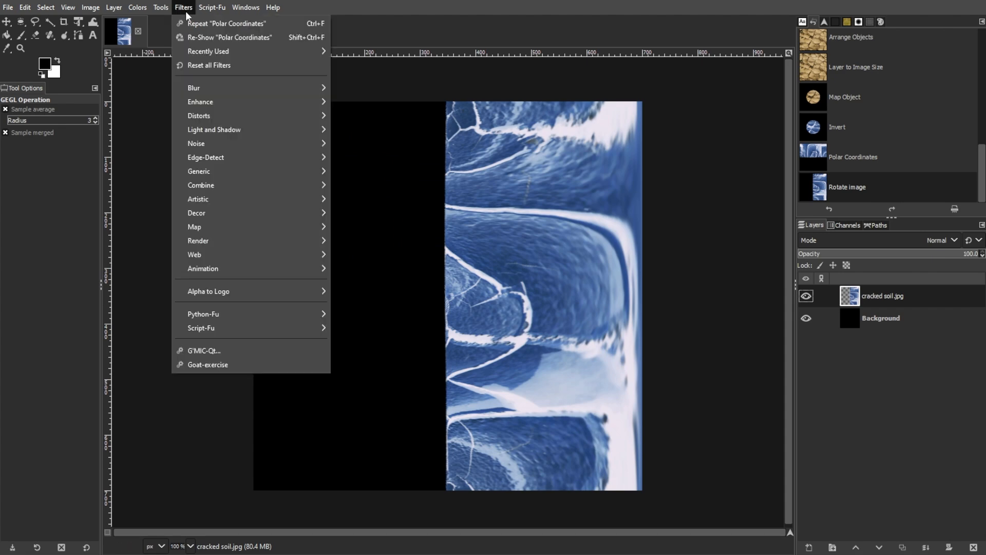
mouse_move(213, 115)
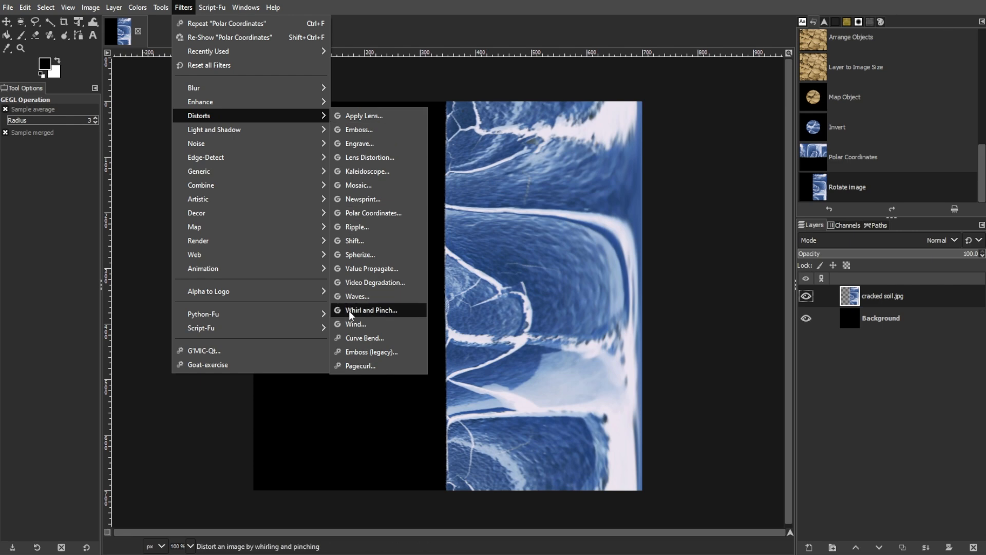
left_click(352, 324)
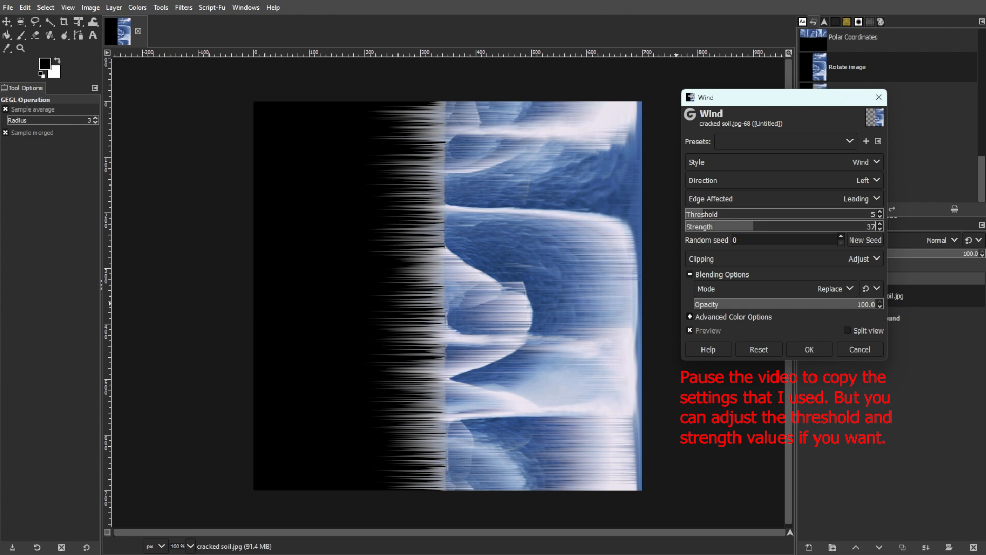
left_click(811, 349)
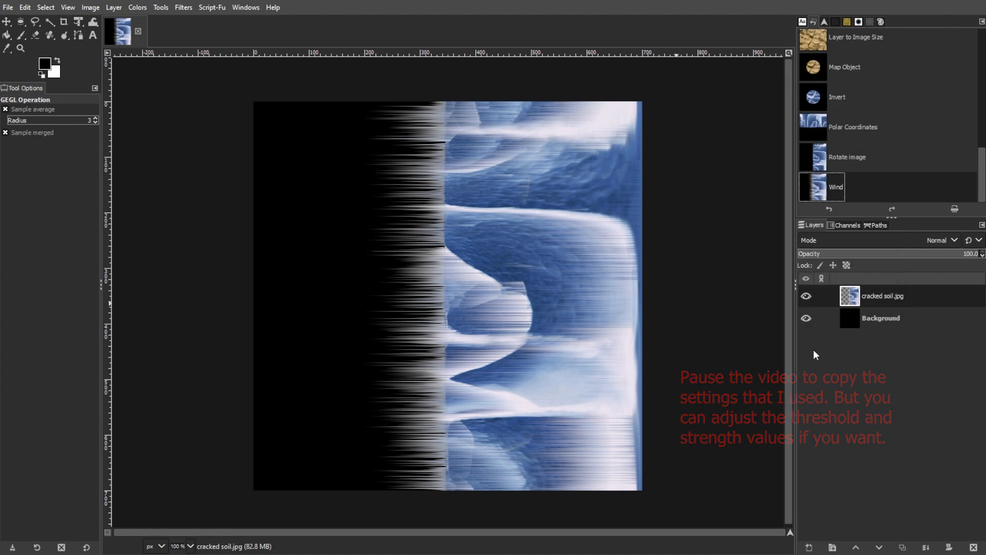
key("ctrl+f")
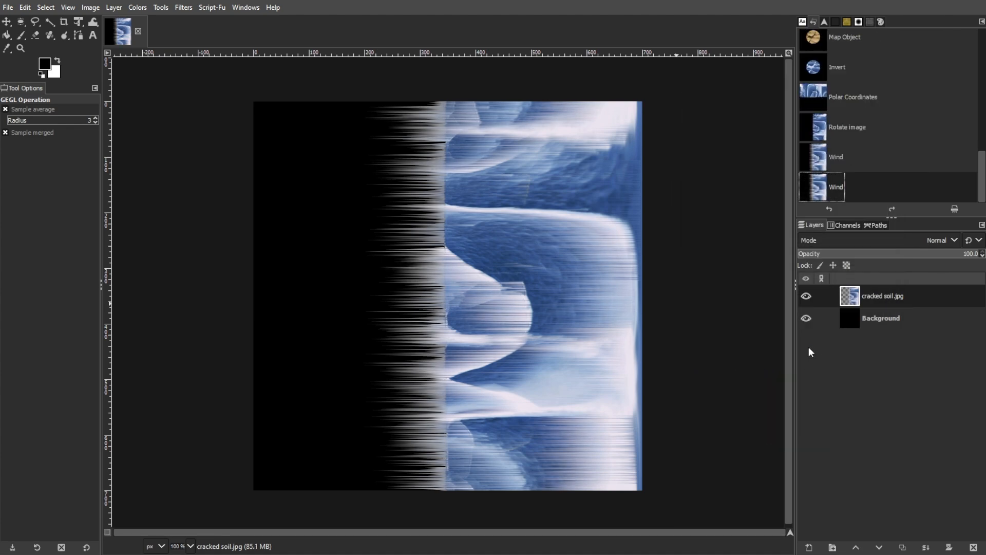
Step: Rotate the streaked cracked soil layer 90° counter-clockwise
left_click(116, 9)
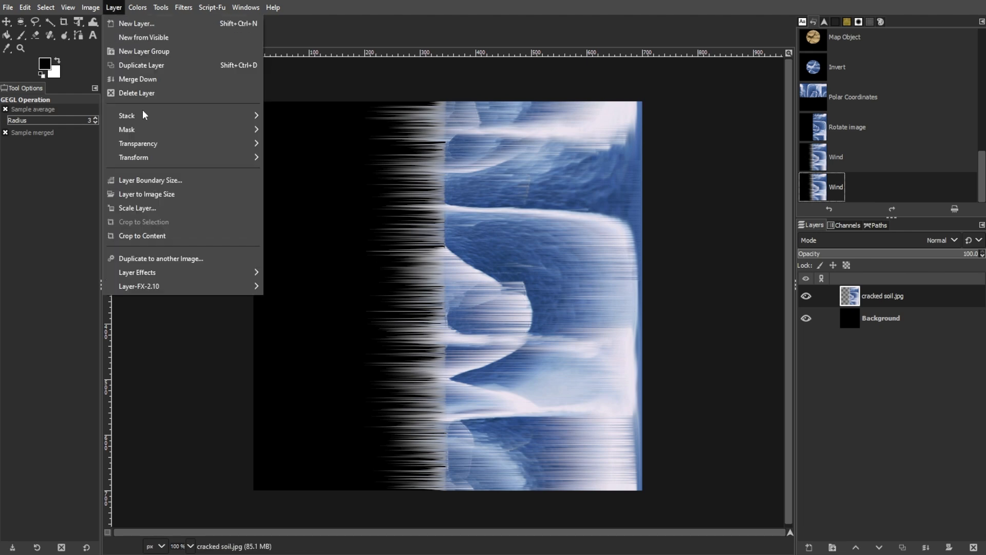
mouse_move(144, 159)
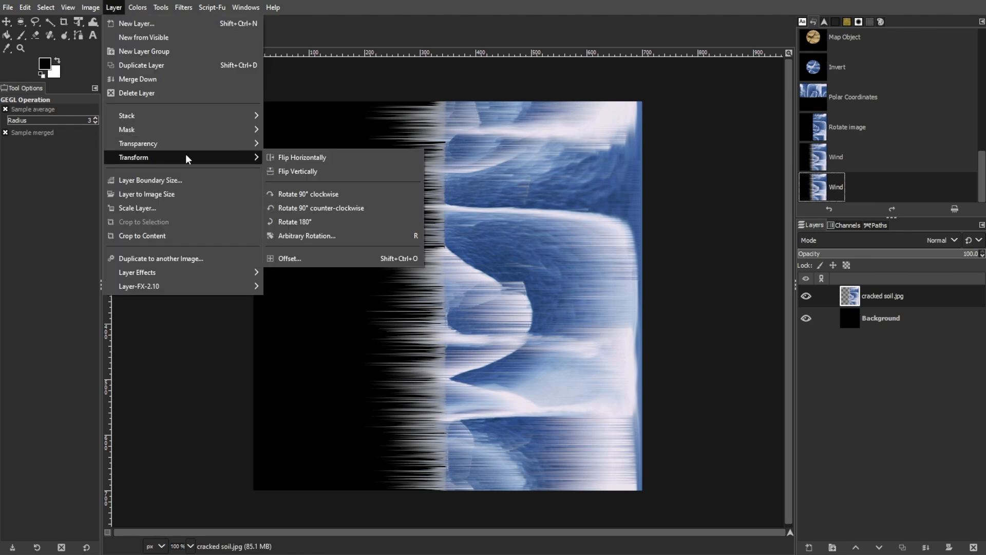
left_click(329, 208)
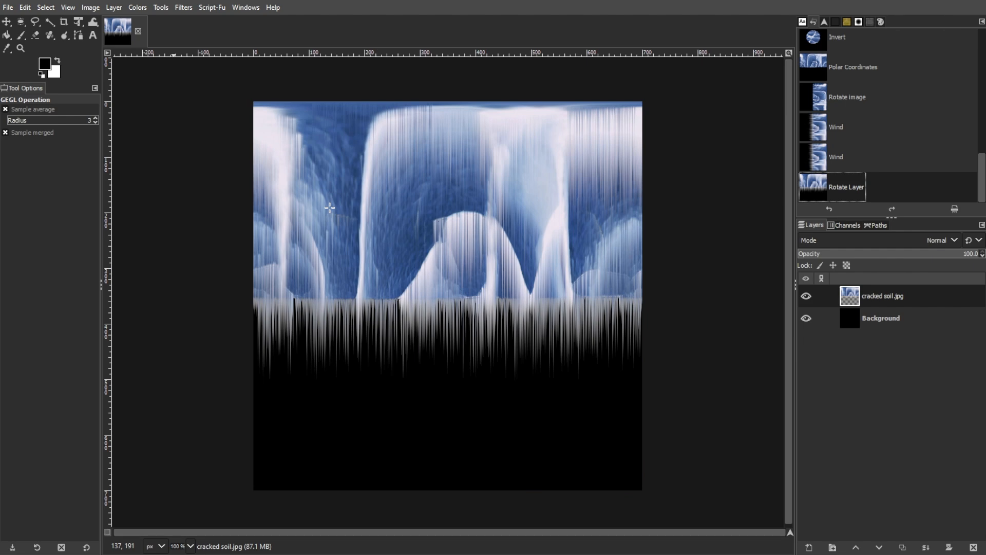
Step: Wrap the streaked layer back into a circle using Polar Coordinates with To polar enabled
left_click(183, 8)
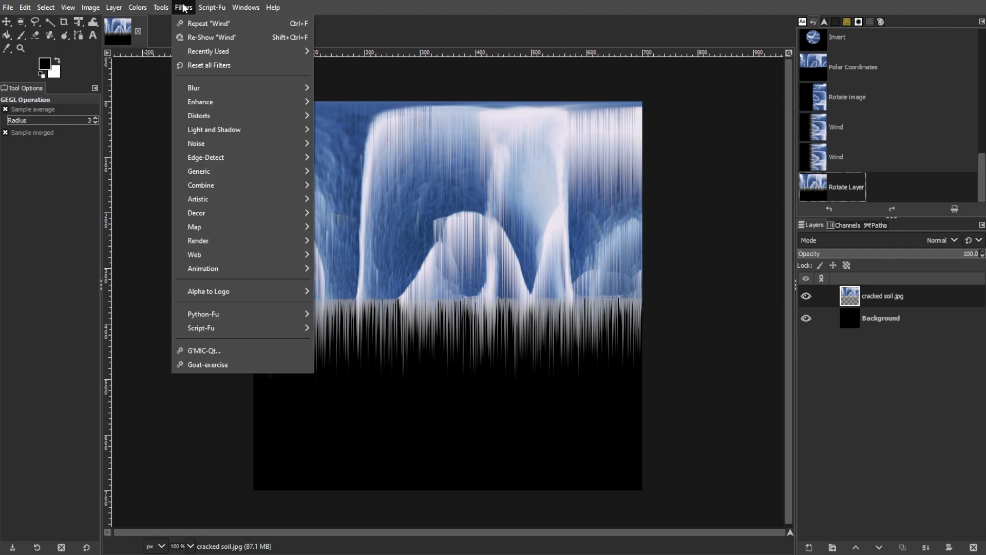
mouse_move(217, 114)
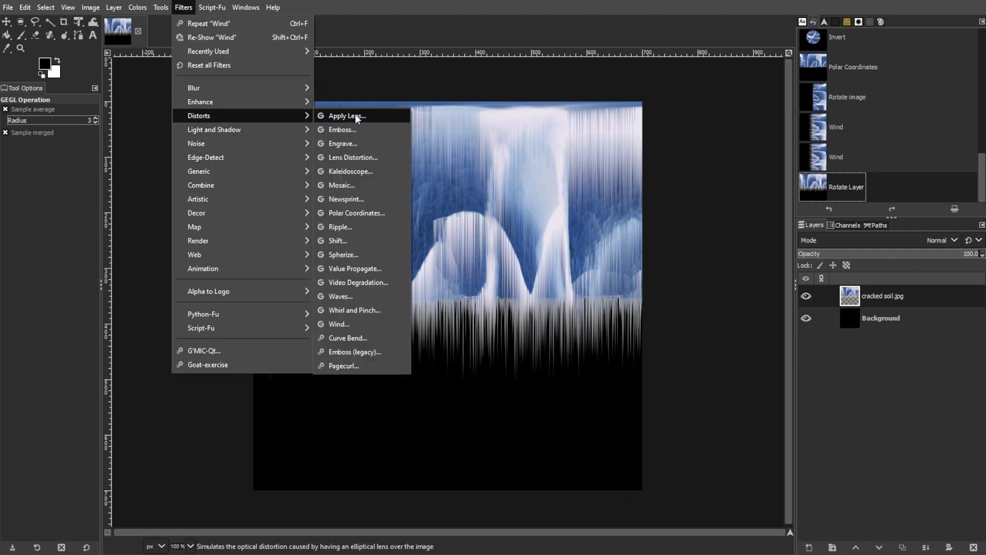
left_click(365, 212)
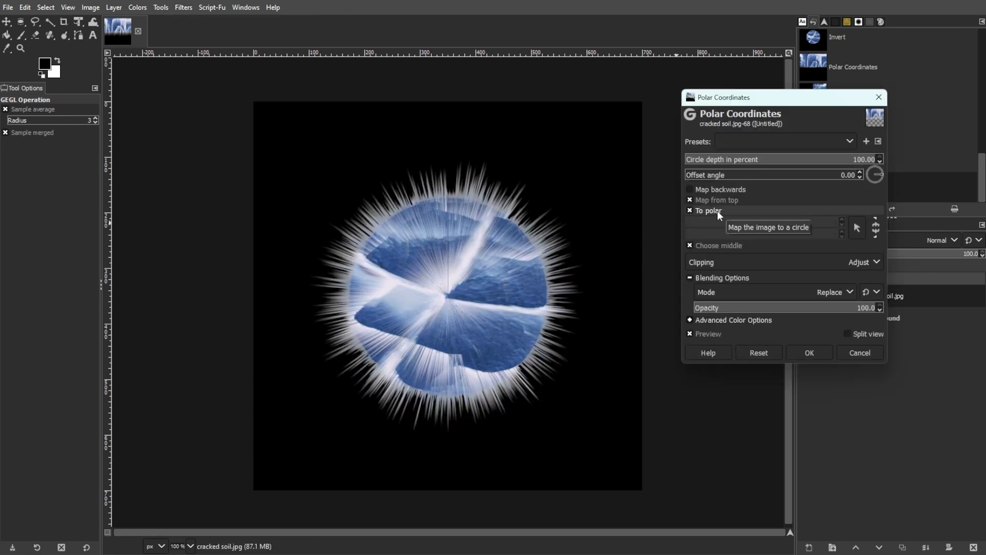
left_click(810, 352)
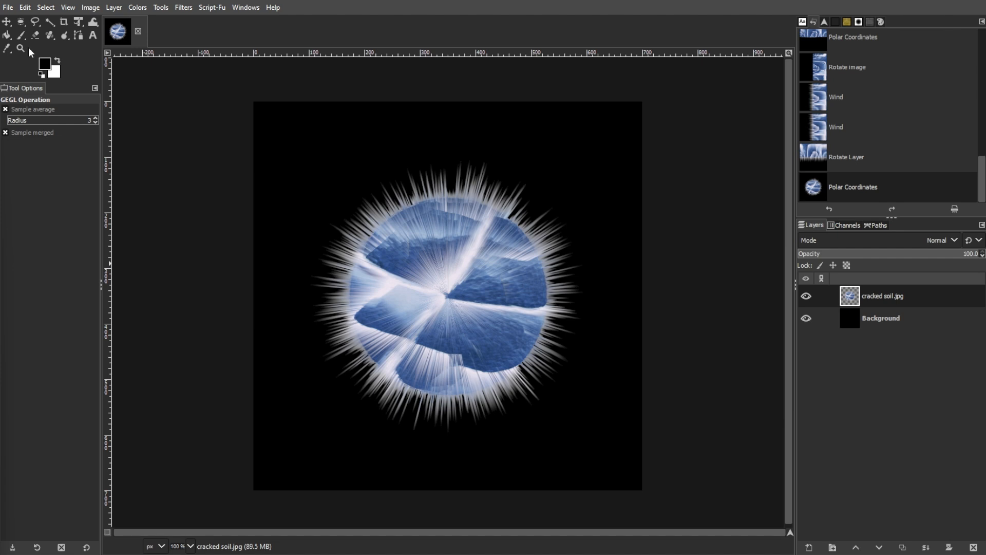
left_click(21, 23)
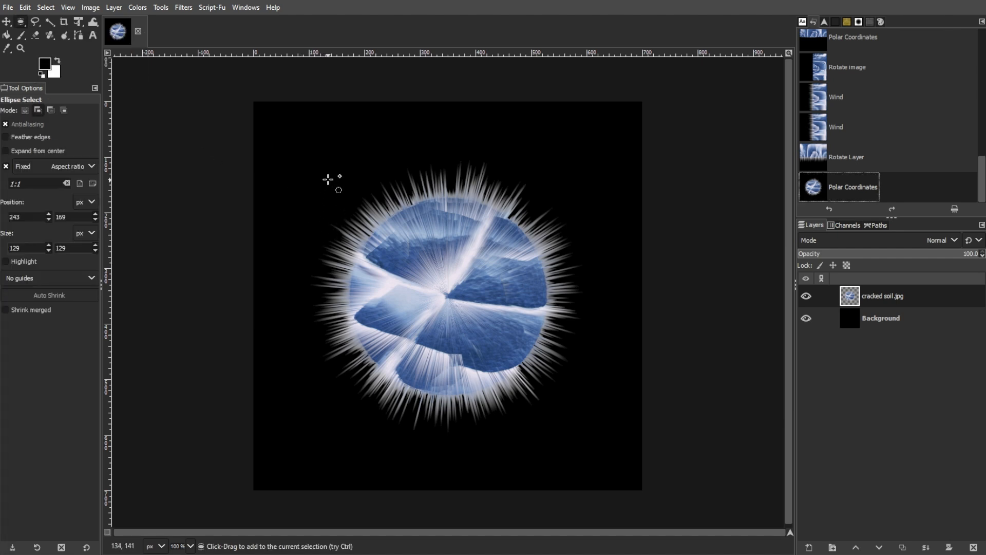
left_click_drag(326, 175, 540, 352)
left_click_drag(443, 333, 445, 334)
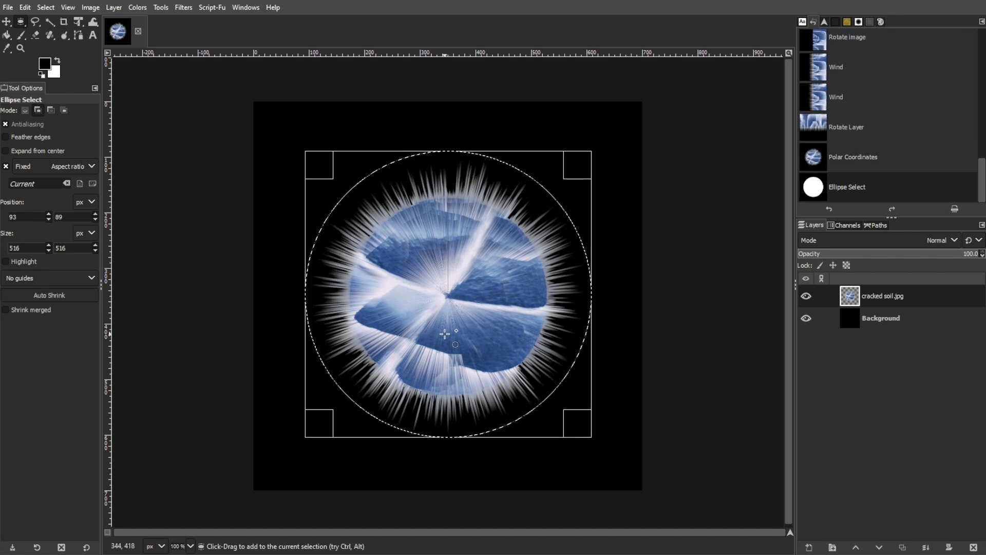
left_click(46, 8)
left_click(56, 50)
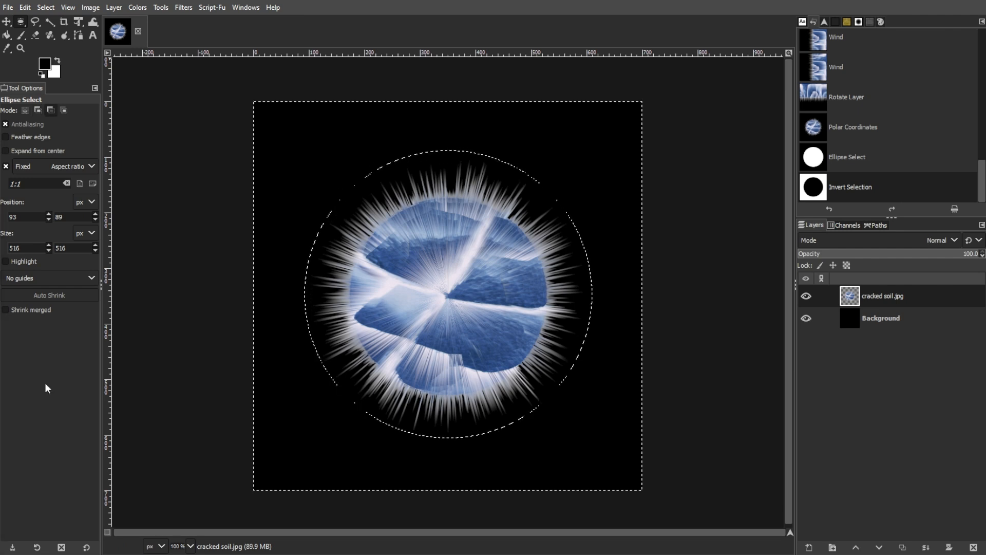
key("ctrl+shift+a")
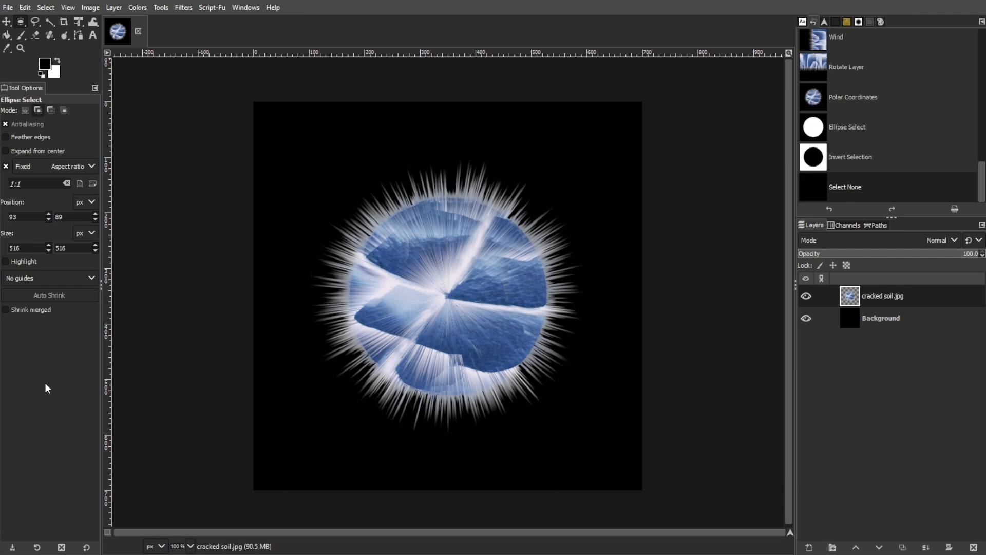
left_click(45, 7)
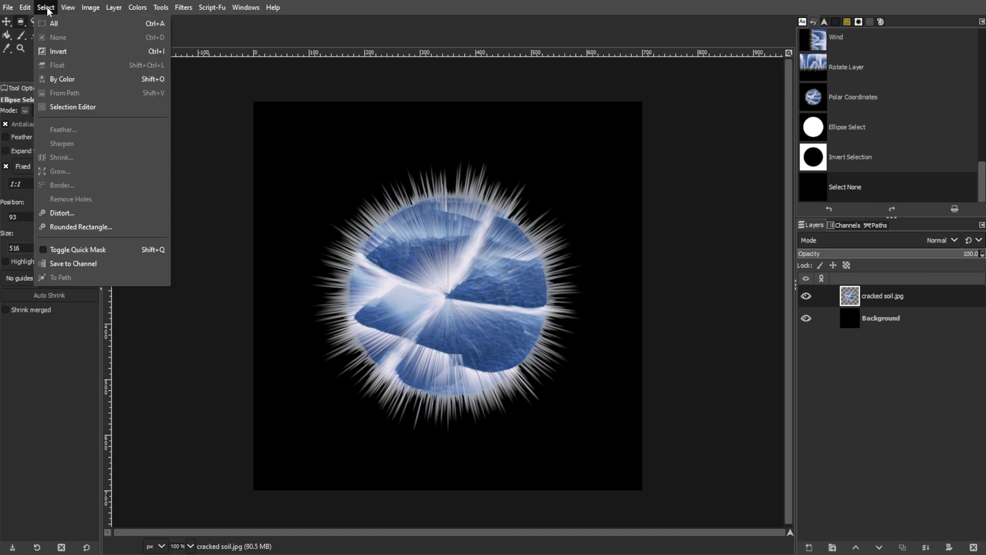
left_click(47, 9)
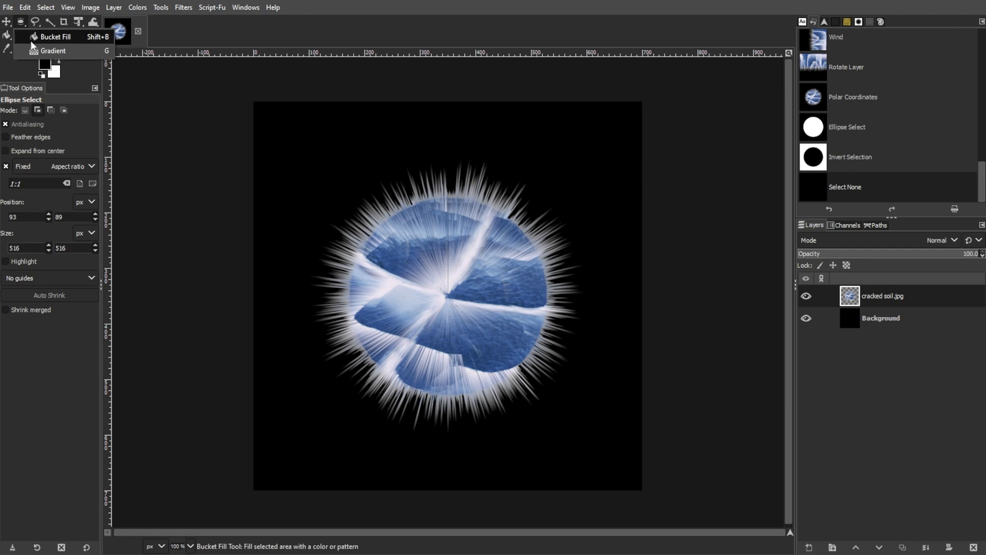
Step: Recolour the planet layer by applying a Gradient Map with the Incandescent gradient
key("g")
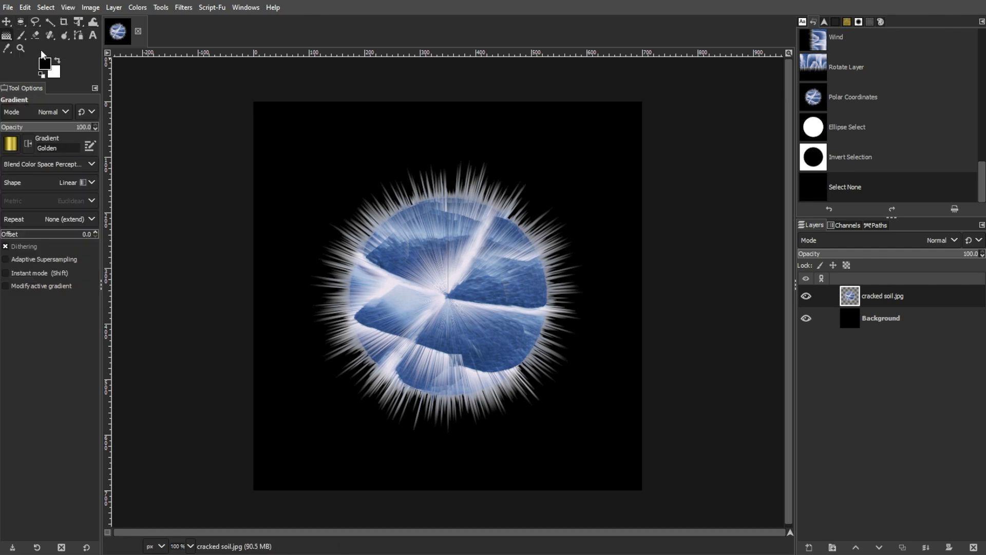
left_click(10, 144)
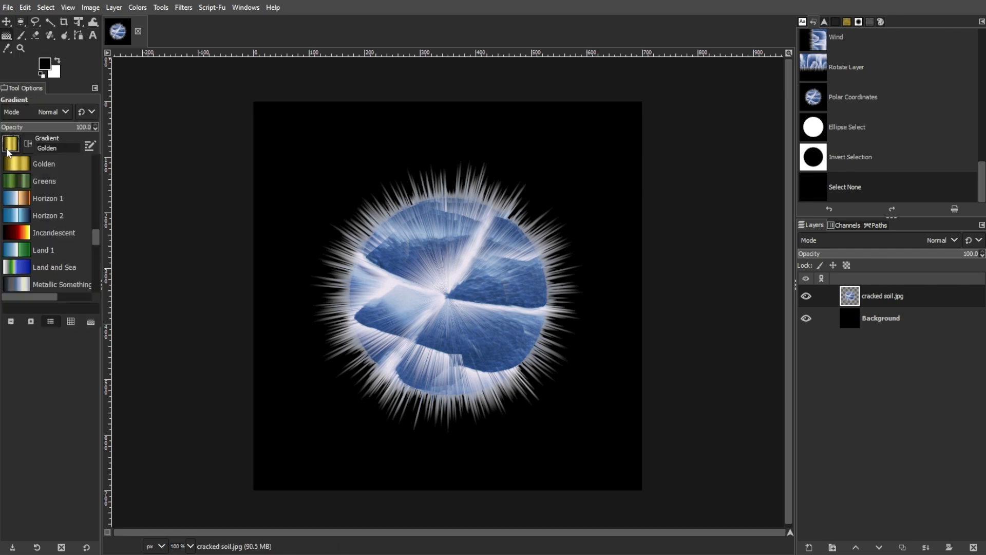
left_click(49, 231)
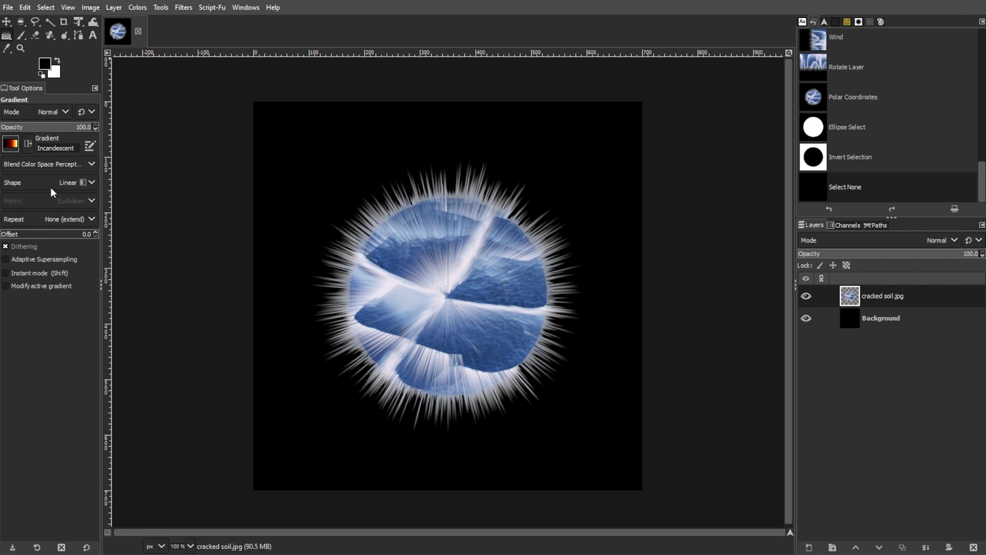
left_click(138, 8)
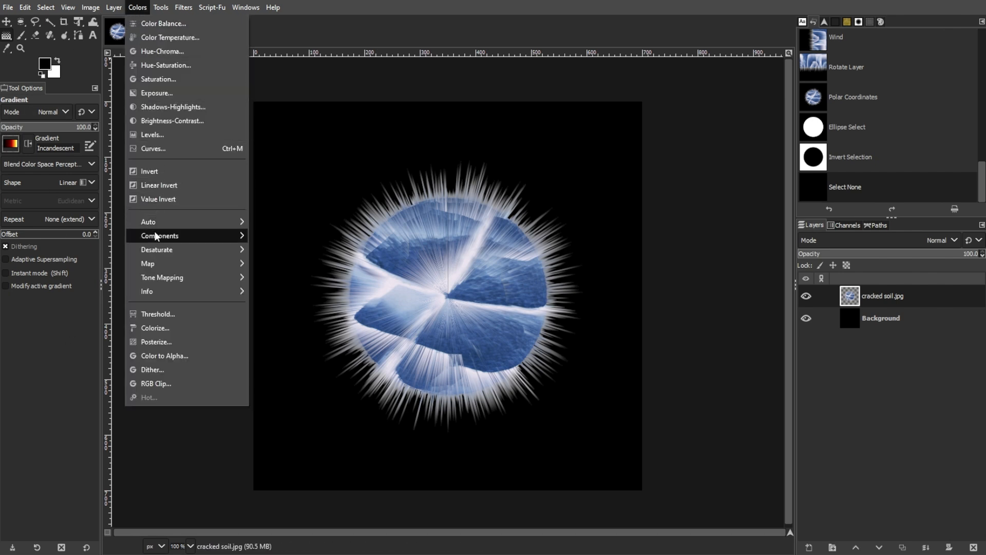
mouse_move(161, 266)
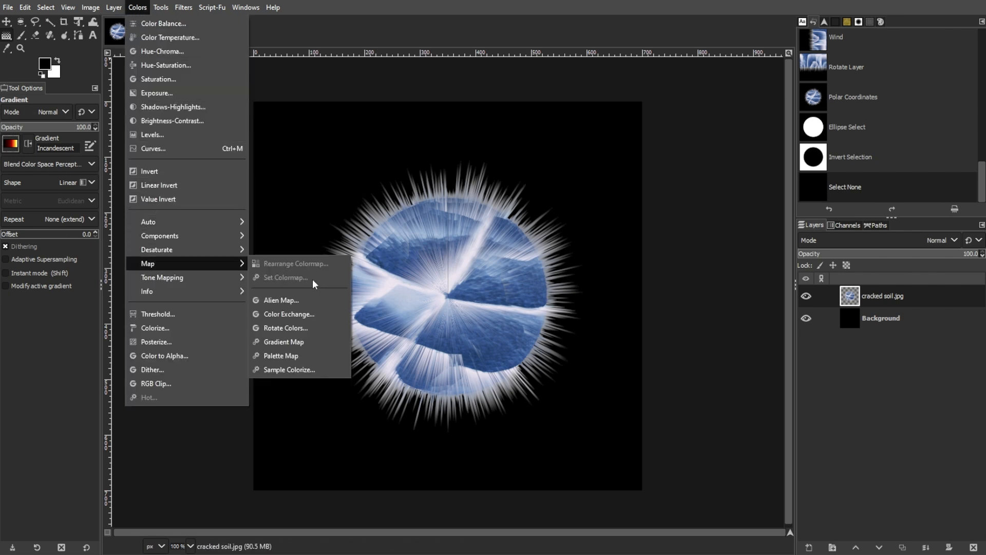
left_click(286, 342)
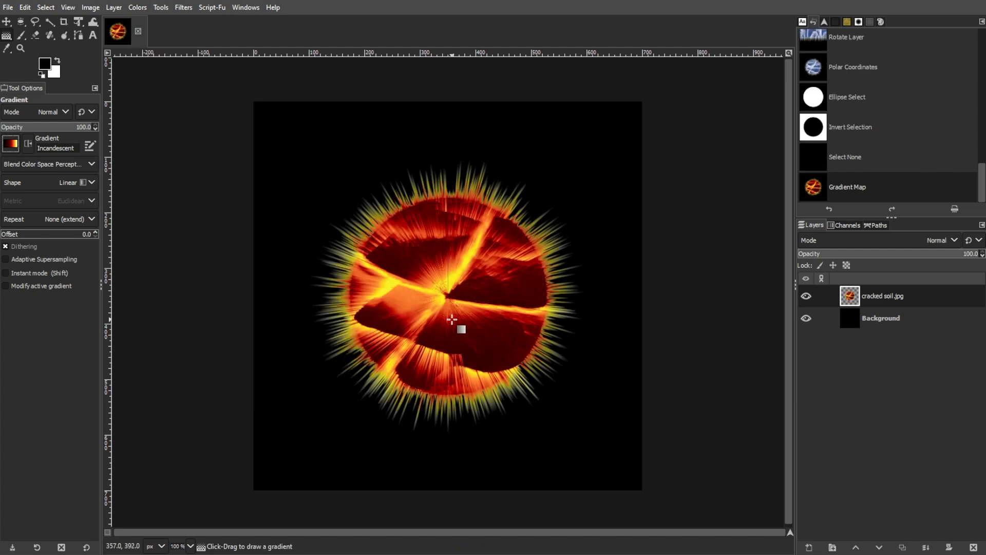
Step: Duplicate the cracked soil layer and apply a Gaussian Blur of 11 in both X and Y to the copy
right_click(894, 307)
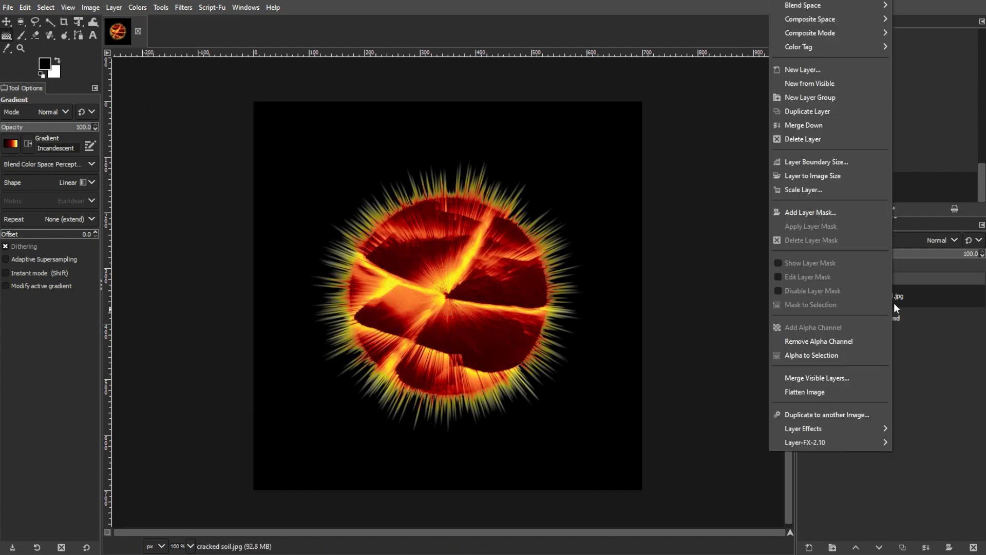
left_click(832, 109)
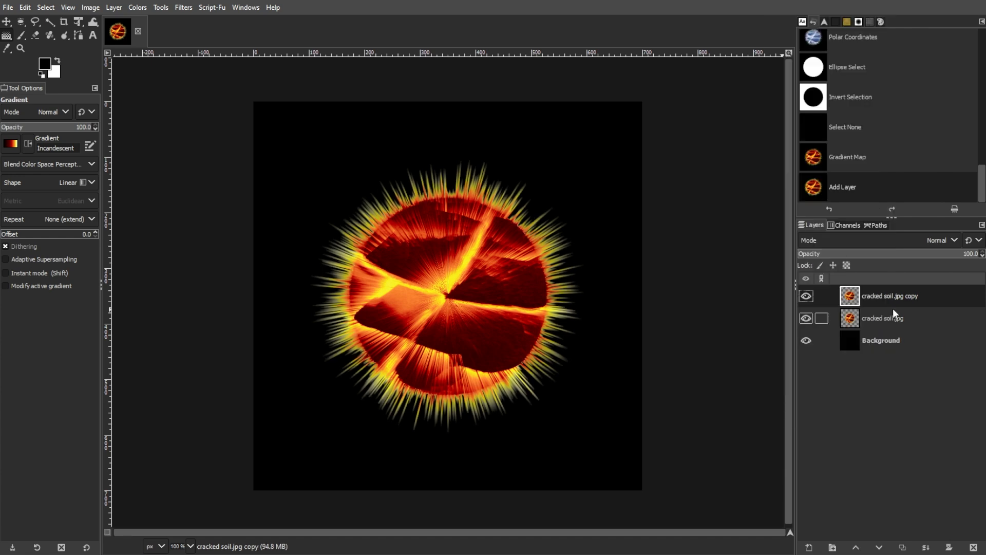
left_click(183, 7)
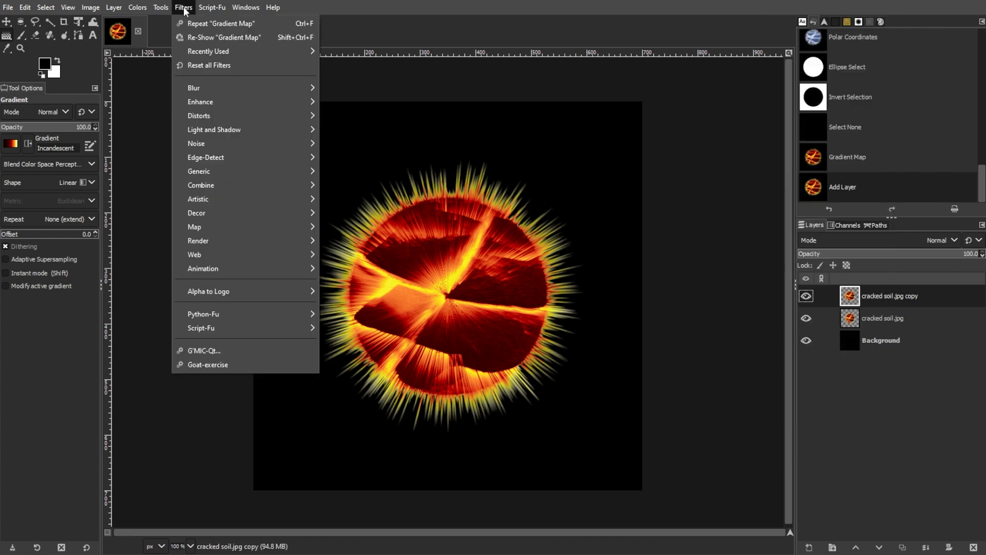
mouse_move(285, 89)
left_click(341, 103)
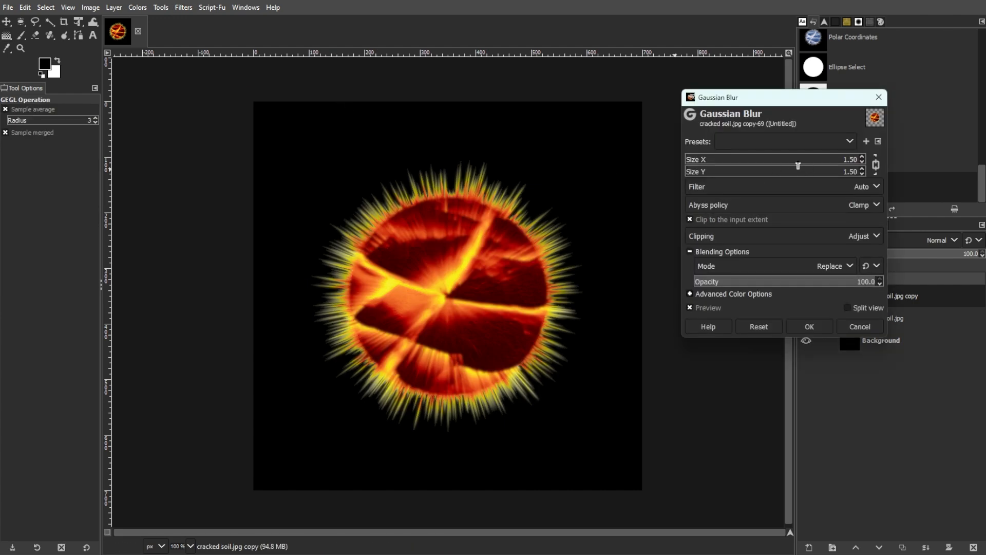
left_click(811, 162)
type("11")
key("Return")
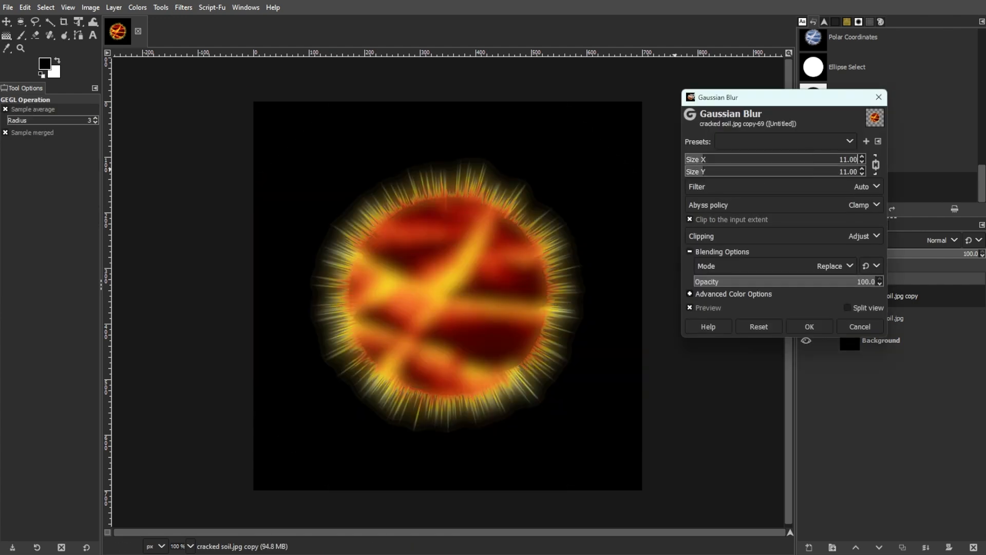
left_click(819, 326)
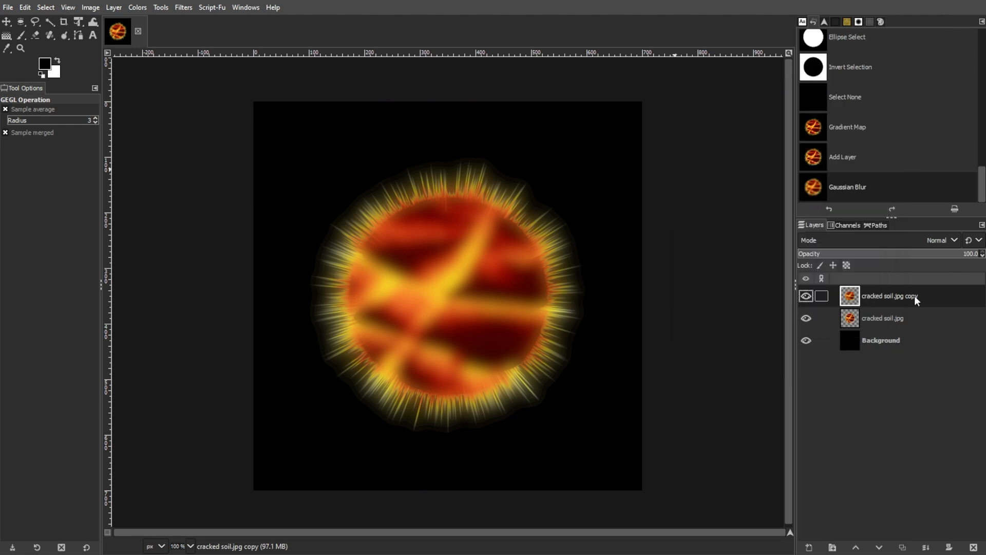
Step: Set the blurred copy's layer opacity to 65 and its blend mode to Screen
left_click(914, 258)
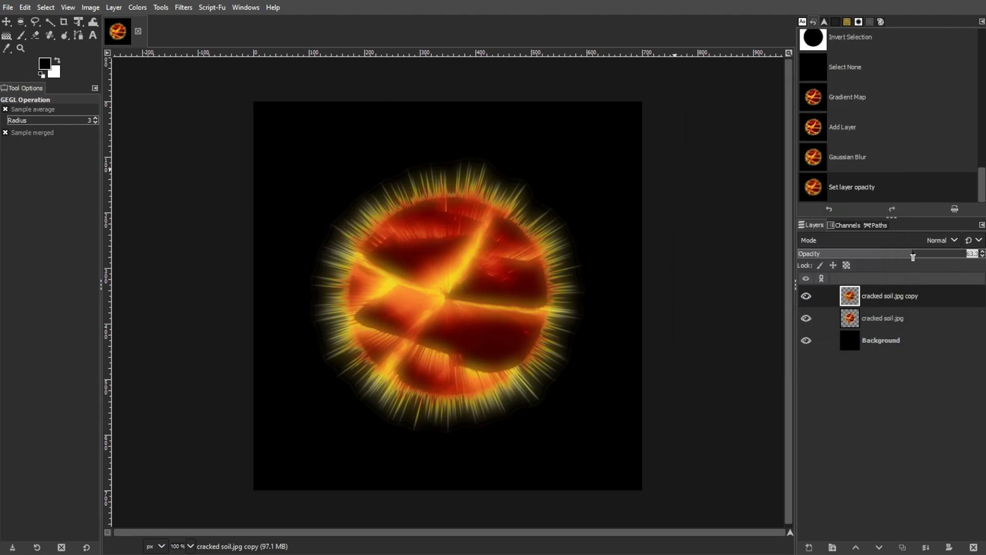
type("65")
key("Return")
left_click(914, 243)
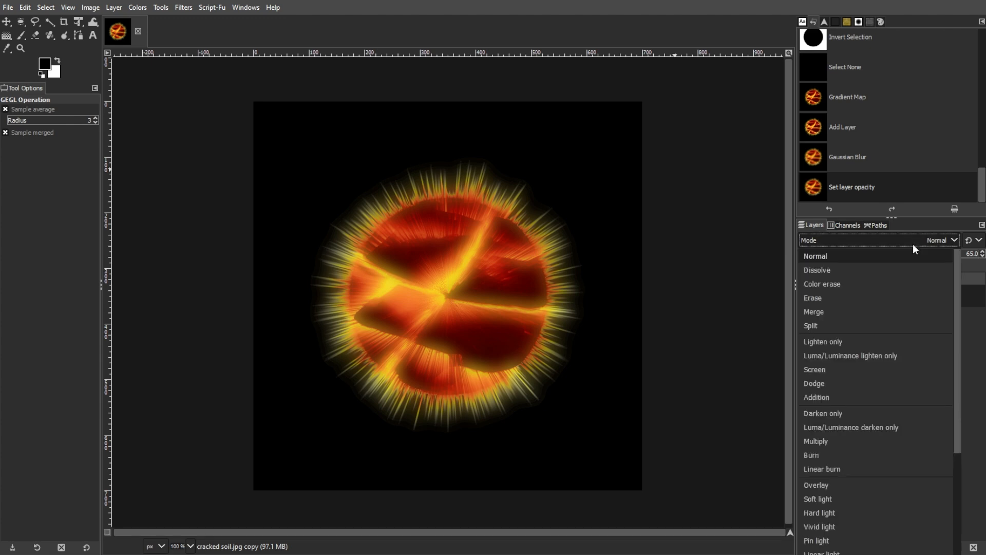
left_click(834, 368)
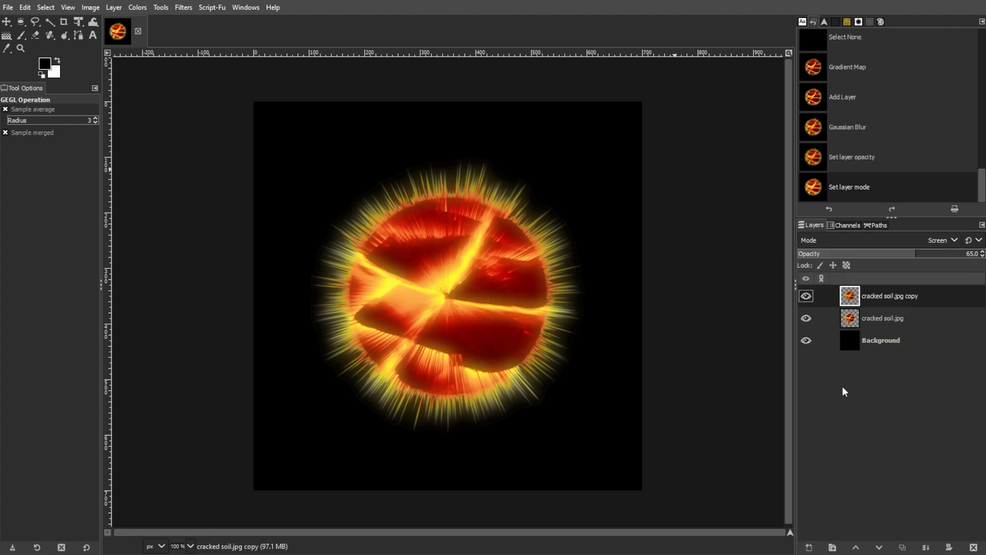